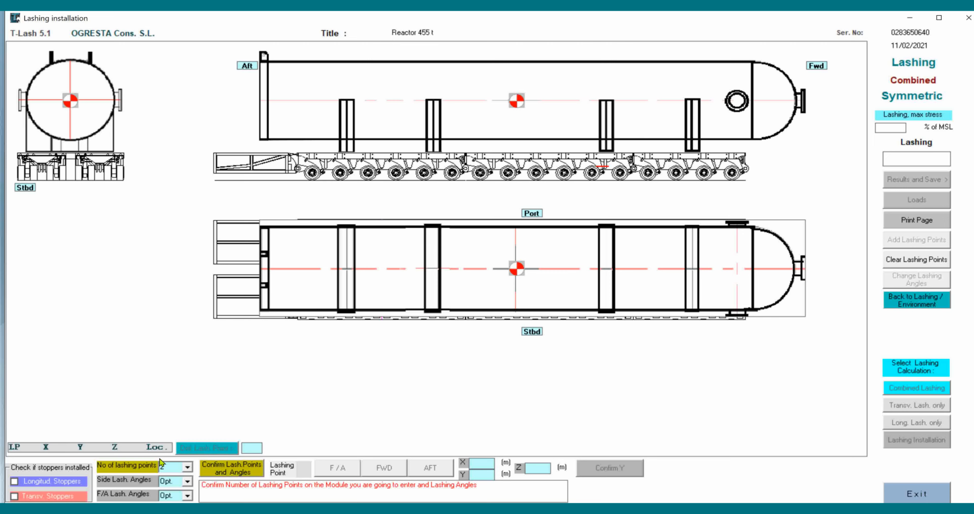
Set the number of lashing points to 4 and confirm the lashing points and angles.
left_click(186, 467)
scroll(177, 439, "down", 4)
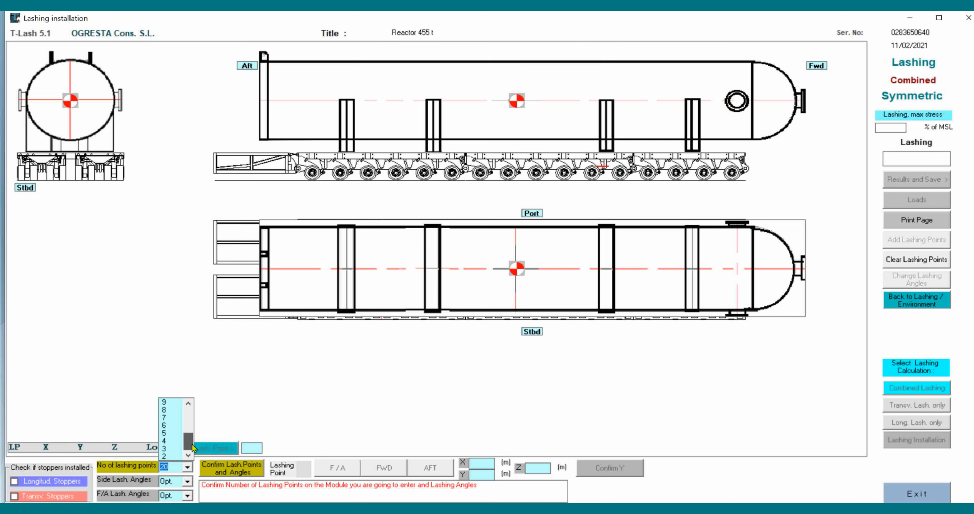
left_click(174, 441)
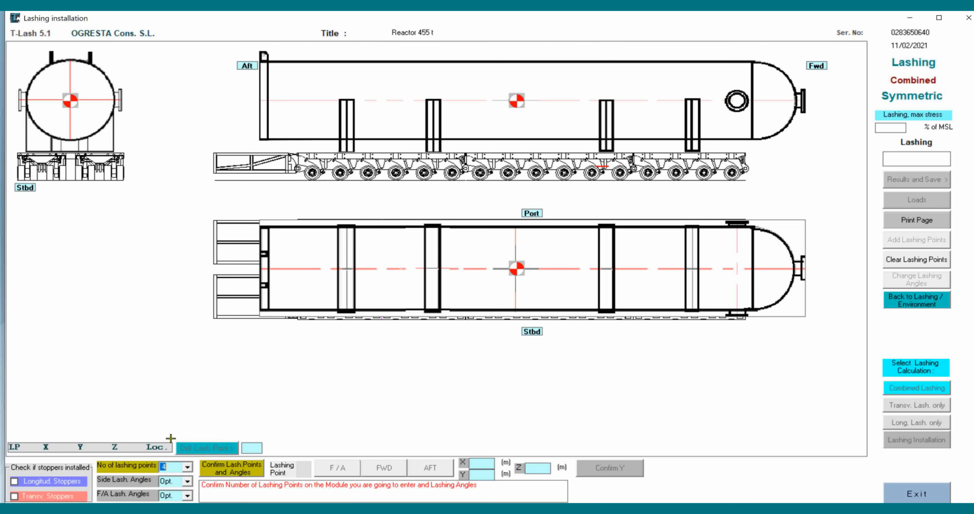
left_click(232, 472)
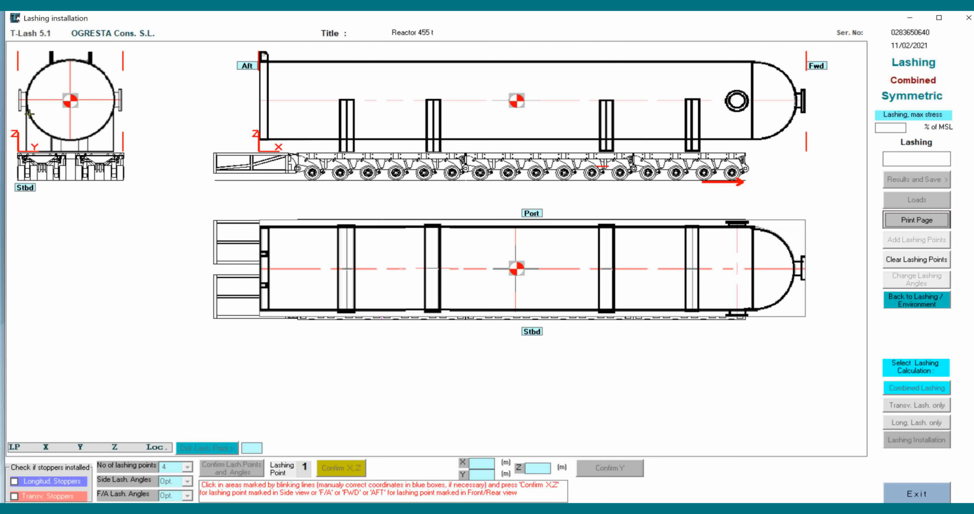
Open the T-Lash manual and review the side and rear/forward lashing point definition pages.
left_click(742, 510)
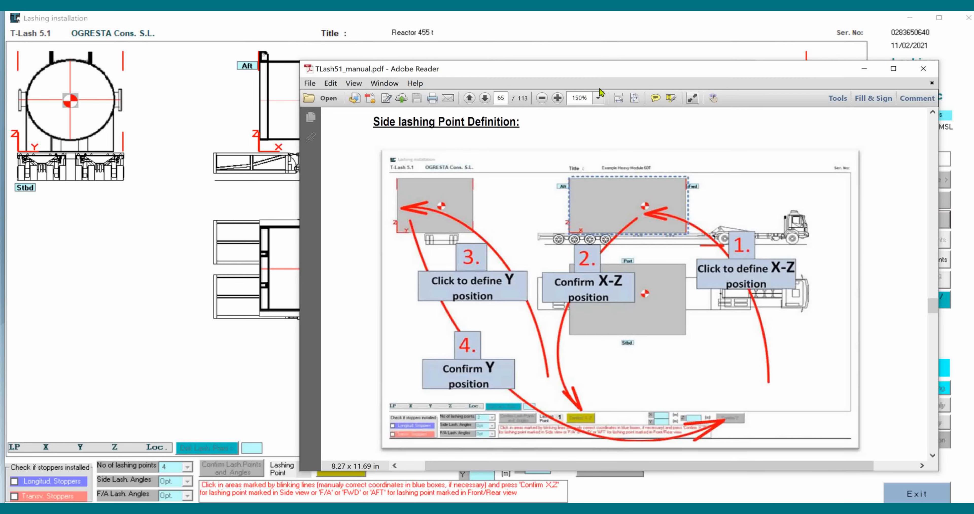
left_click_drag(547, 71, 717, 66)
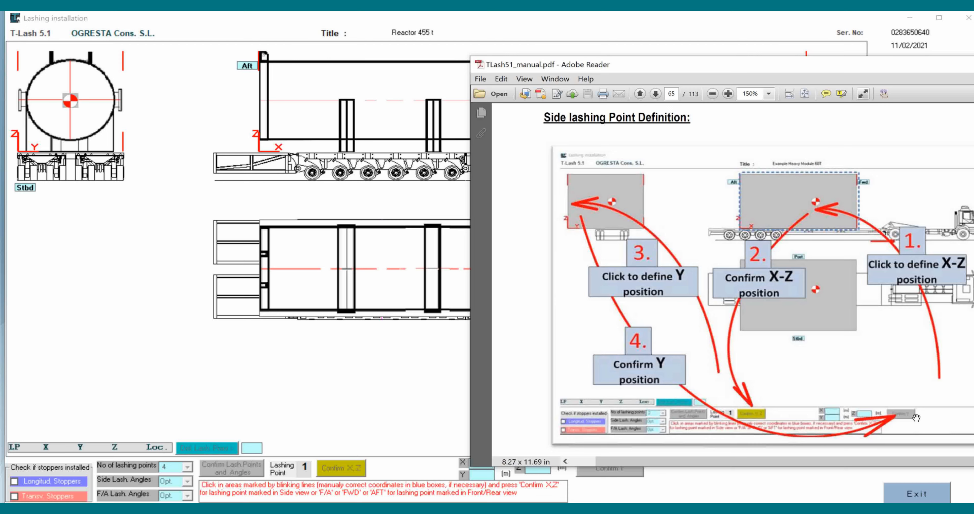
scroll(811, 282, "down", 8)
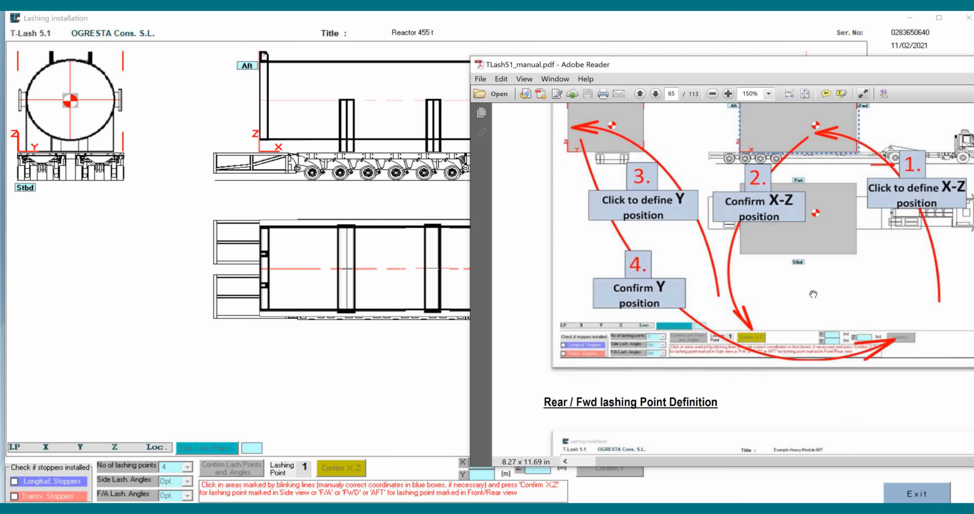
scroll(820, 307, "down", 2)
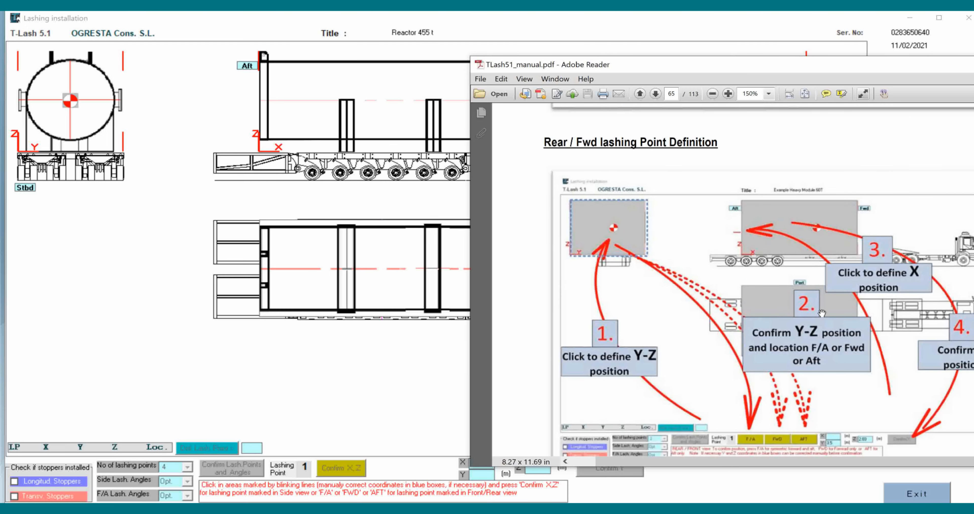
scroll(822, 313, "down", 1)
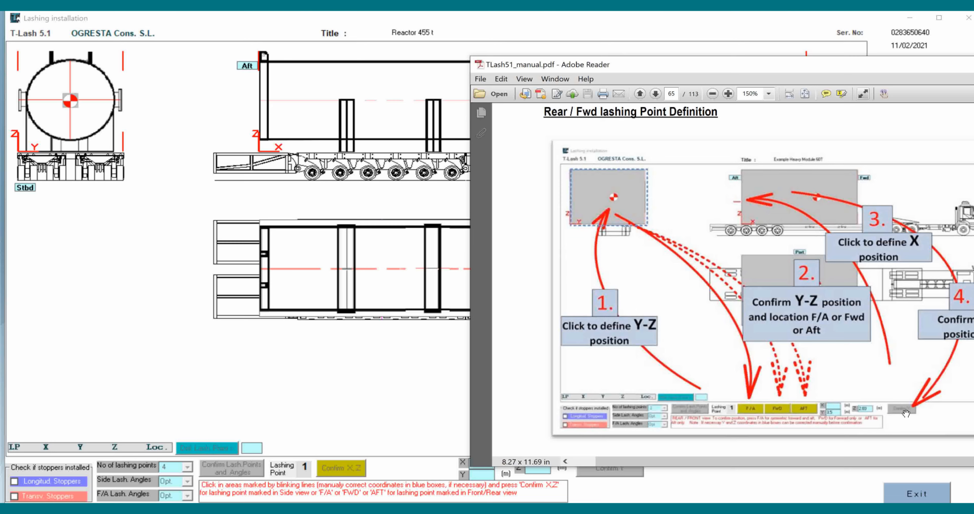
left_click_drag(883, 70, 654, 102)
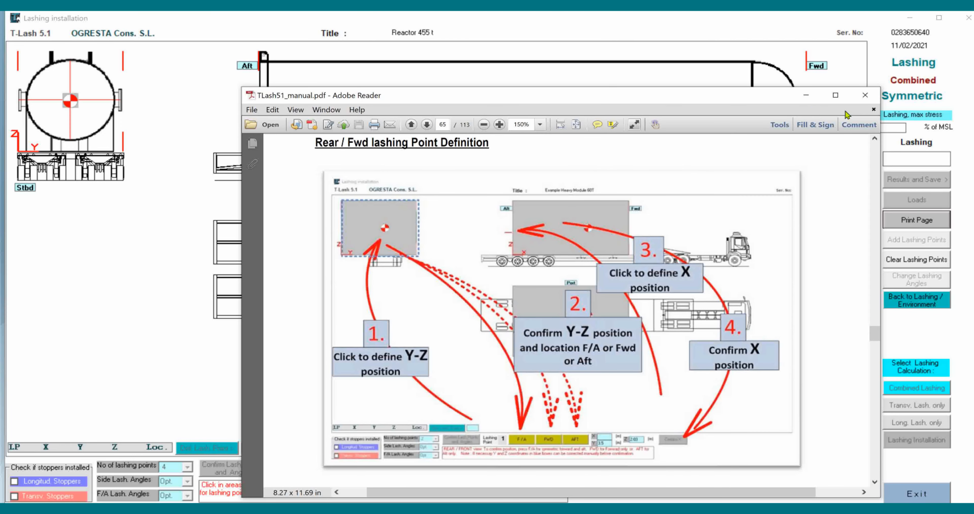
left_click(866, 95)
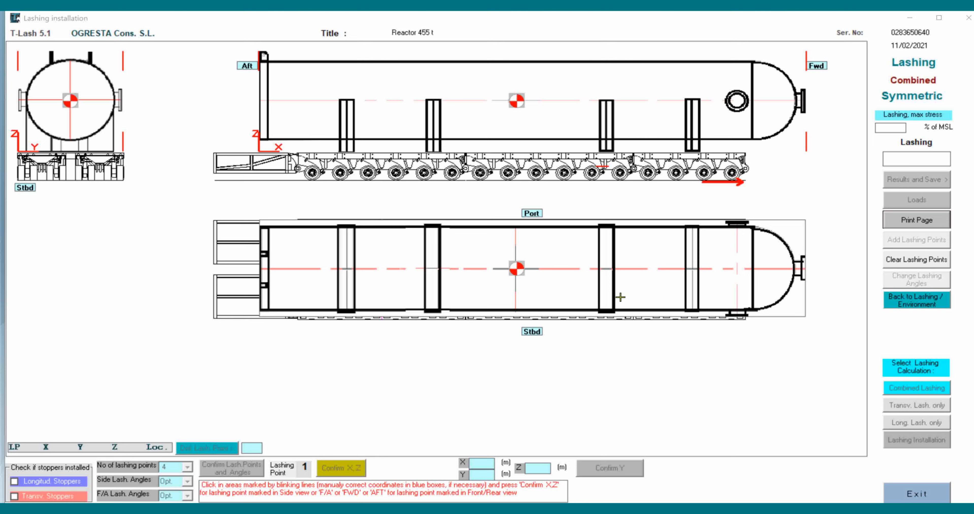
Define lashing point 1 on the first support, confirming X 4.33, Z 1.43 and Y 0.74.
left_click(346, 124)
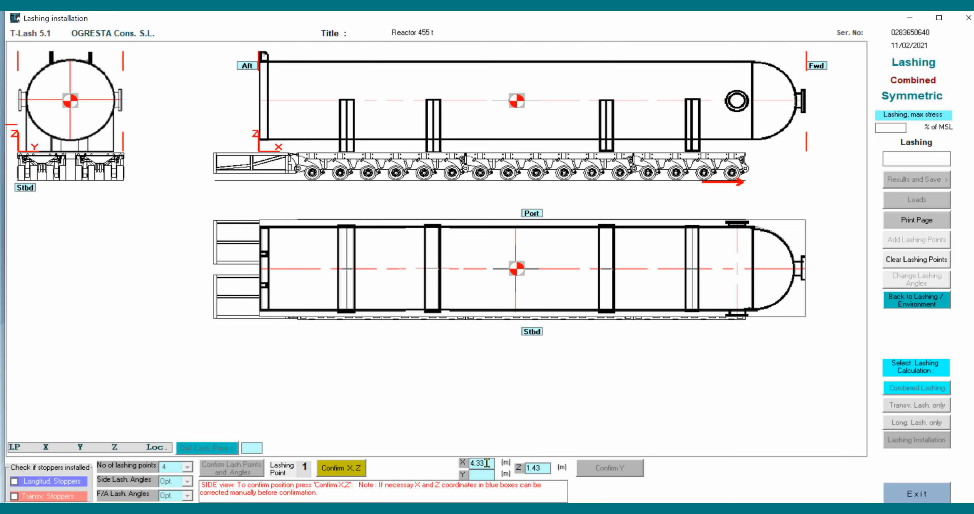
left_click(343, 471)
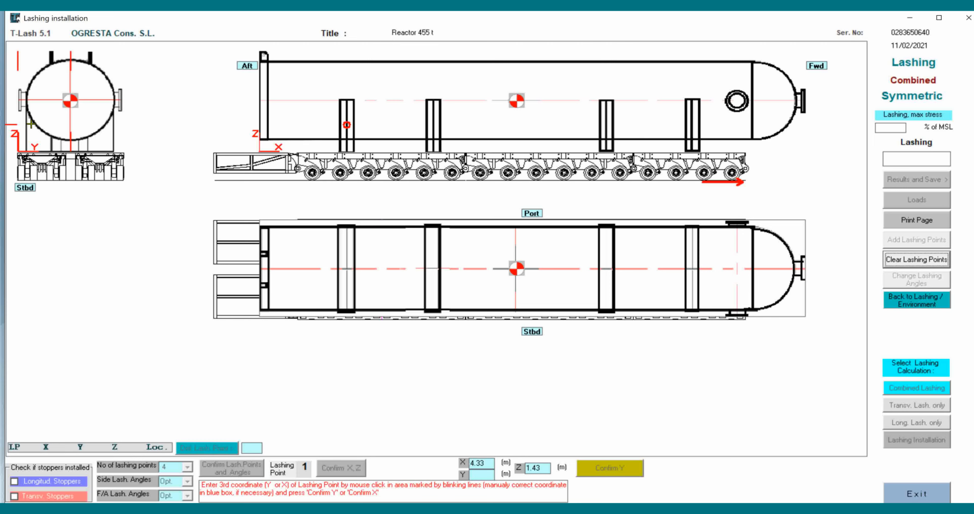
left_click(33, 96)
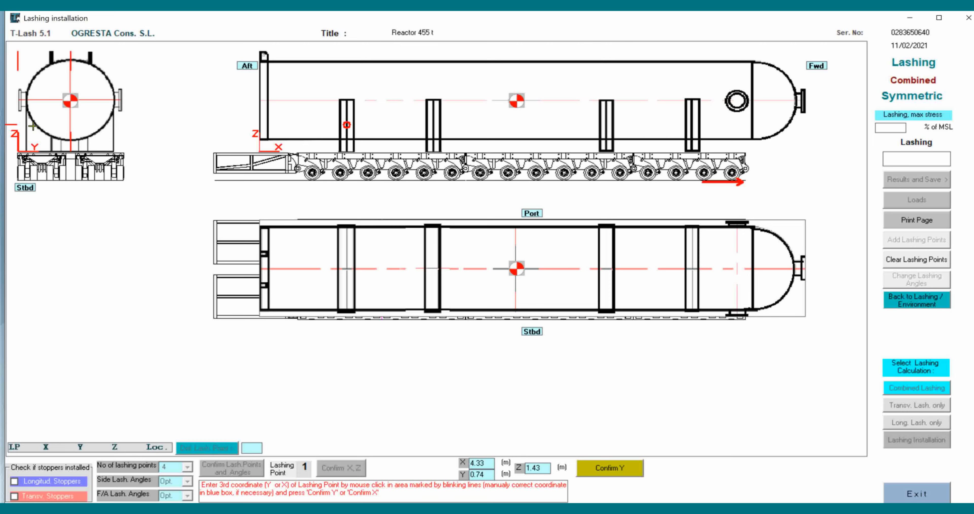
left_click(609, 469)
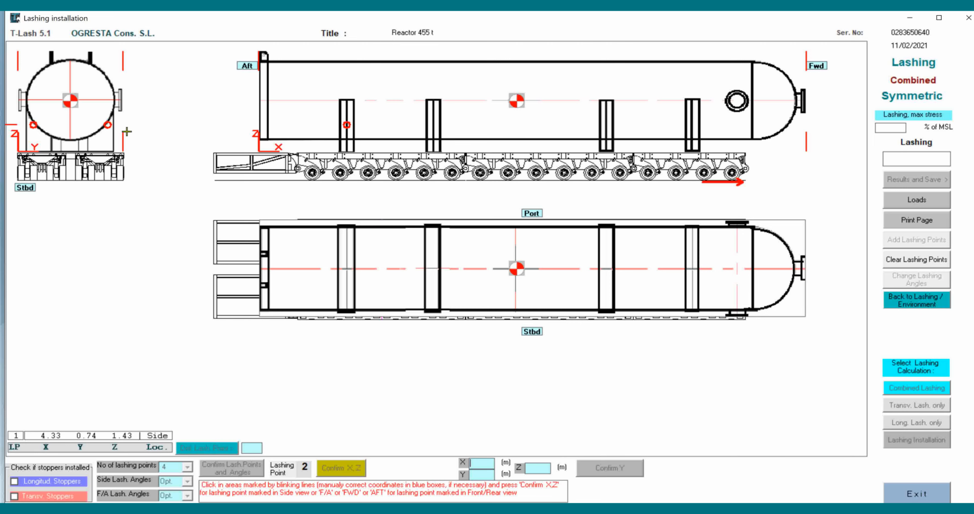
Define lashing point 2 on the second support, confirming X 8.6, Z 1.58 and Y 0.61.
left_click(436, 118)
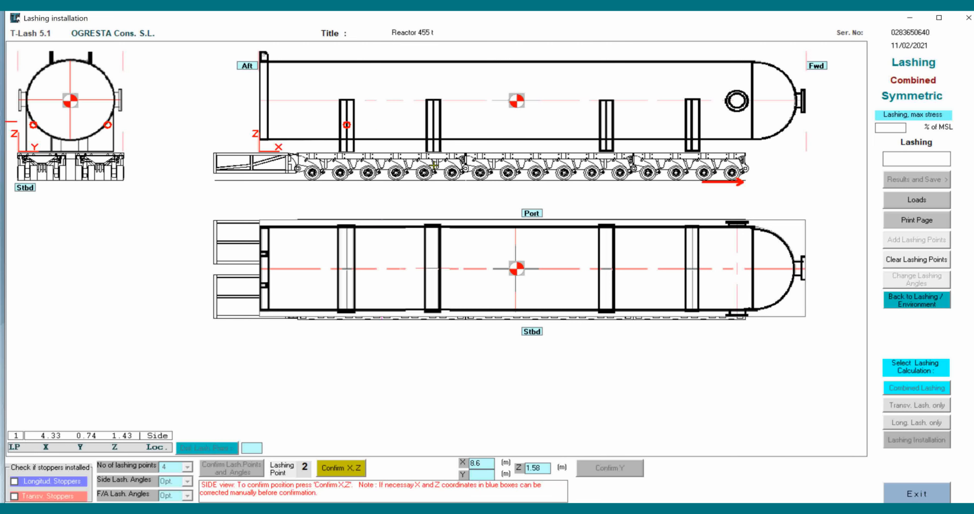
left_click(349, 470)
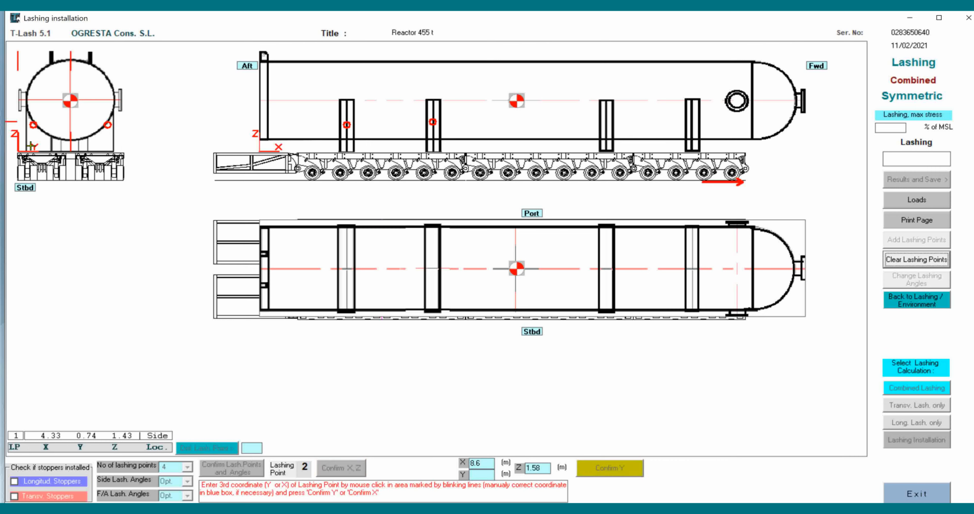
left_click(34, 123)
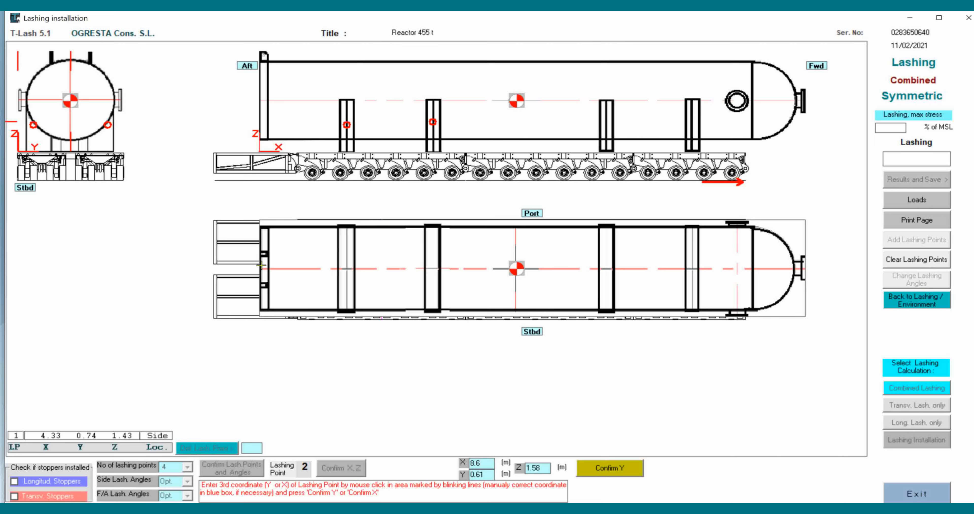
left_click(618, 469)
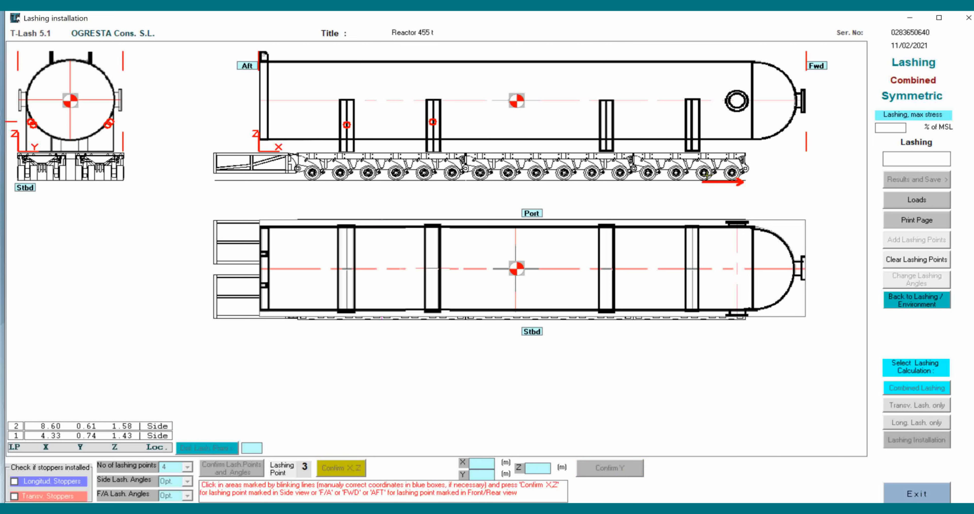
Define lashing point 3 on the third support, confirming X 17.22, Z 1.58 and Y 0.71.
left_click(607, 123)
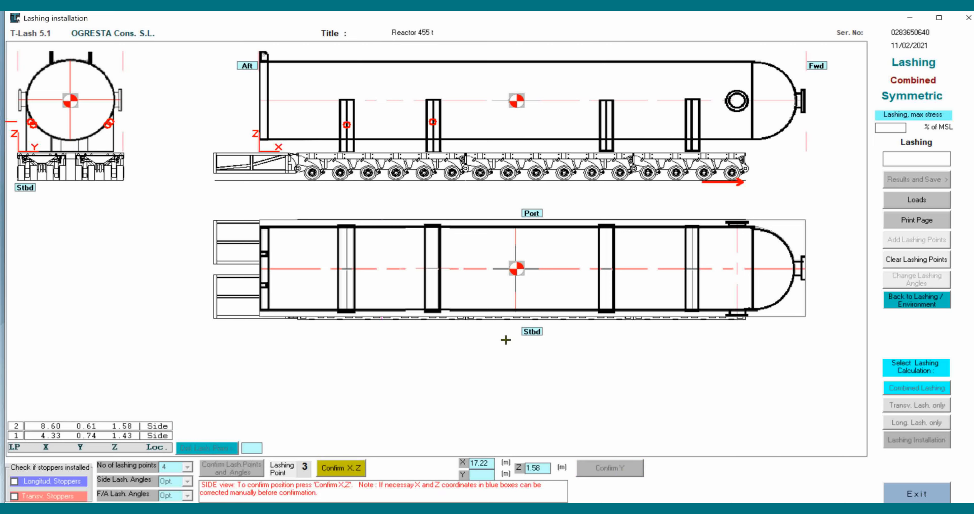
left_click(341, 472)
left_click(31, 122)
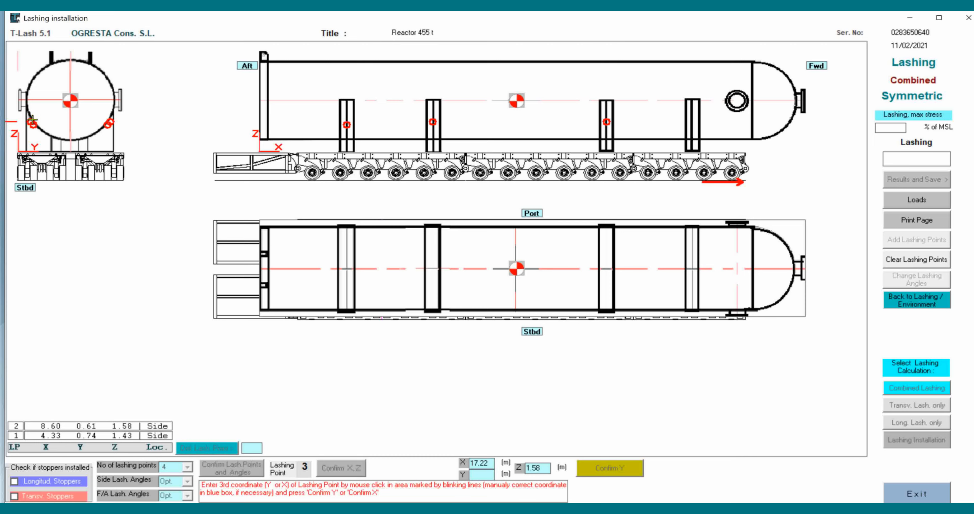
left_click(604, 471)
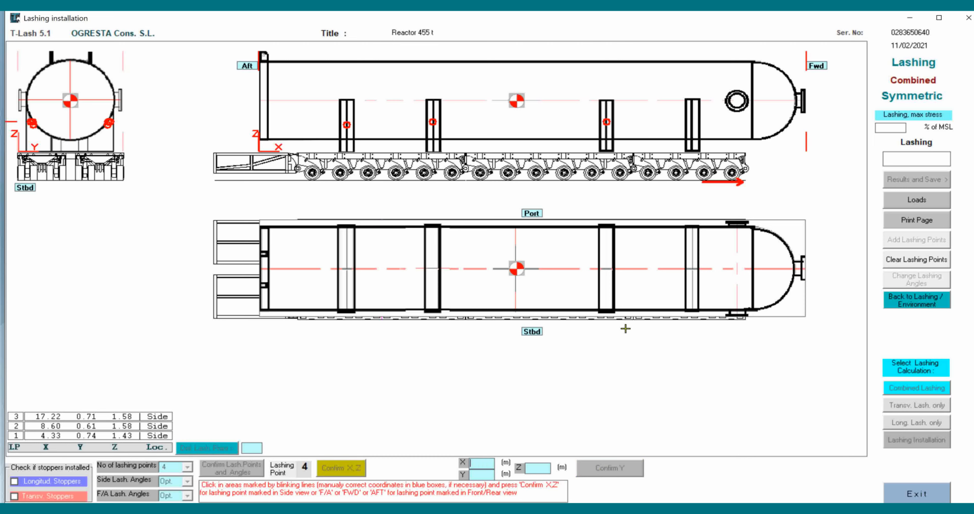
Define lashing point 4 on the fourth support, confirming X 21.45, Z 1.65 and Y 0.71.
left_click(692, 121)
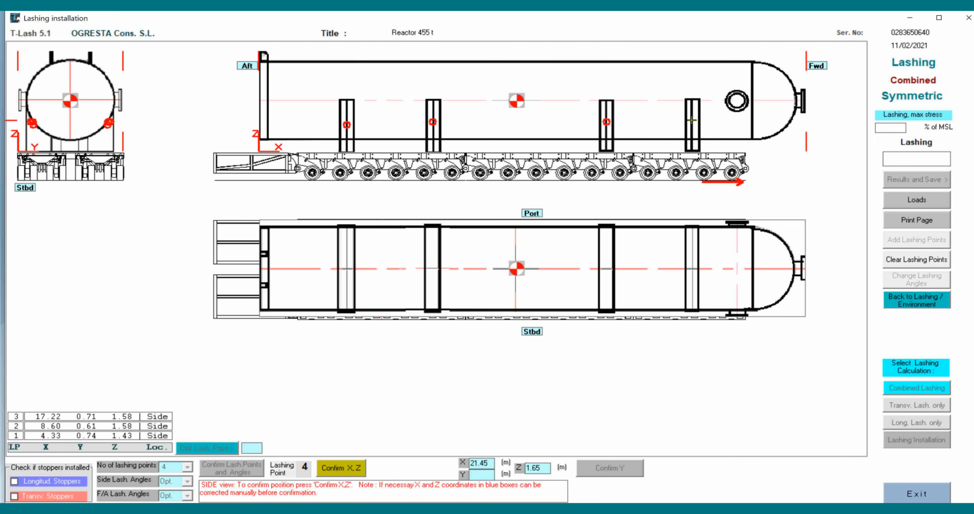
left_click(357, 468)
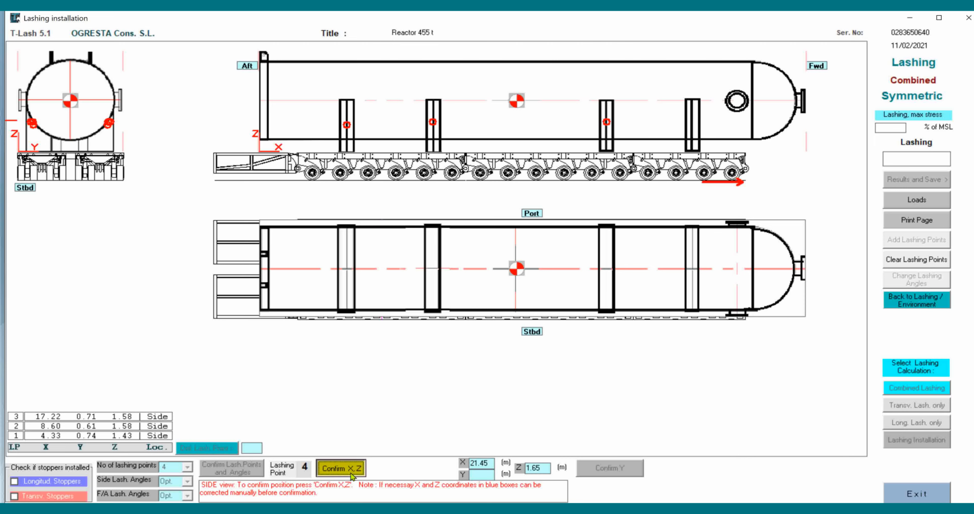
left_click(33, 122)
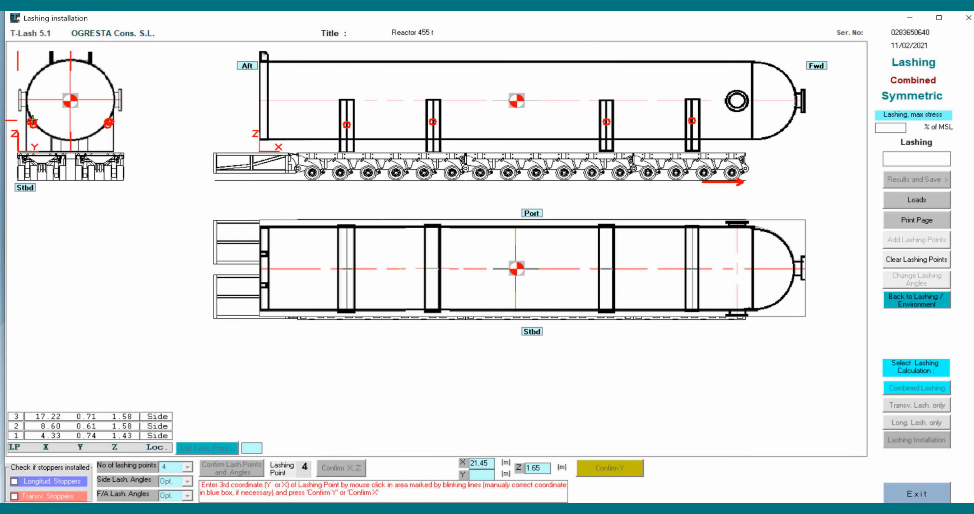
left_click(609, 468)
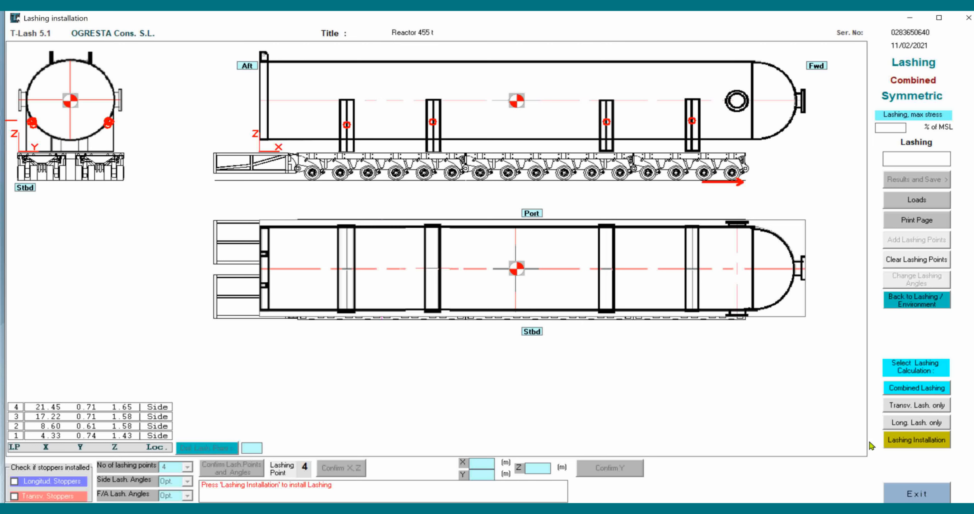
Install the lashing, then review the loads and the lashing calculation results summary.
left_click(921, 442)
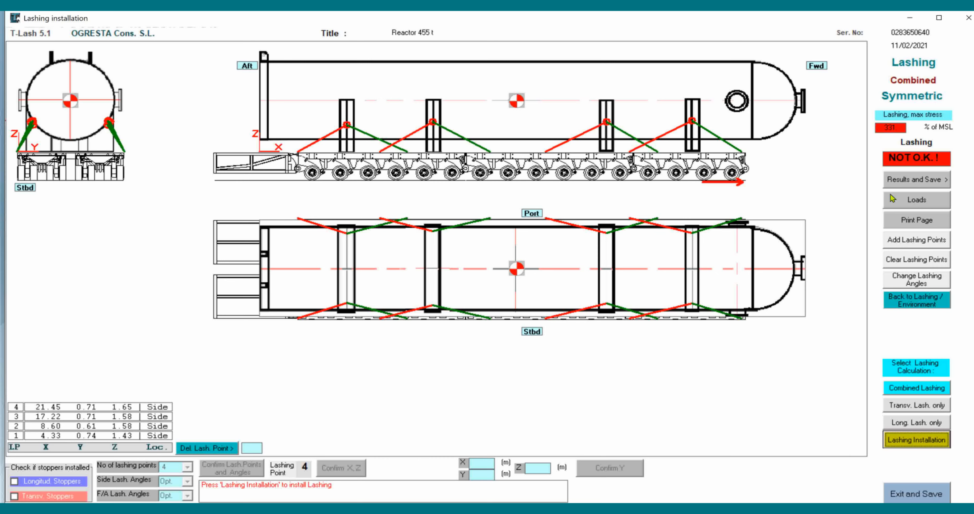
left_click(917, 200)
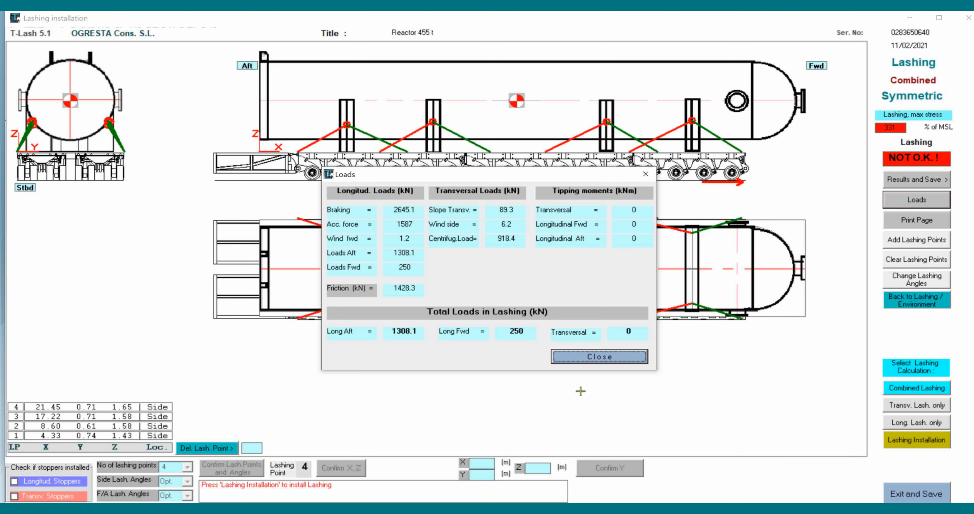
left_click(610, 359)
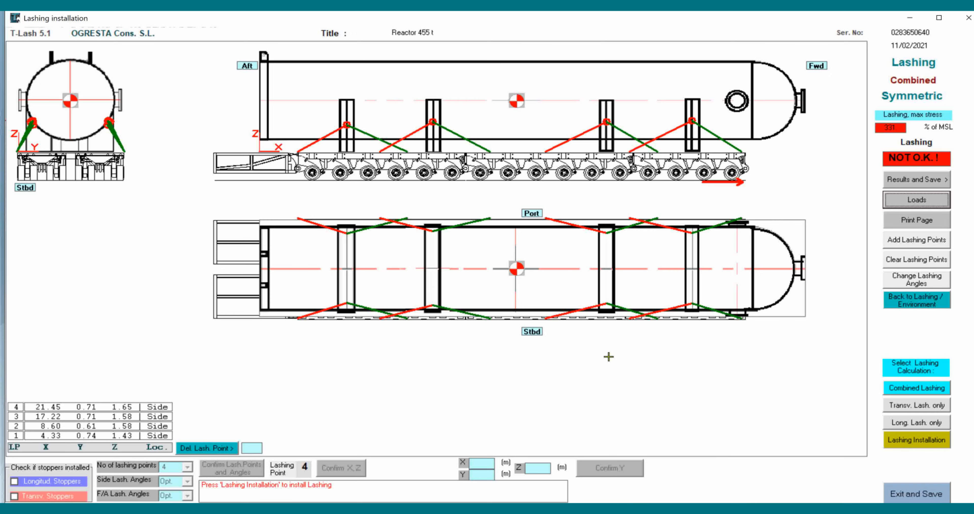
left_click(926, 184)
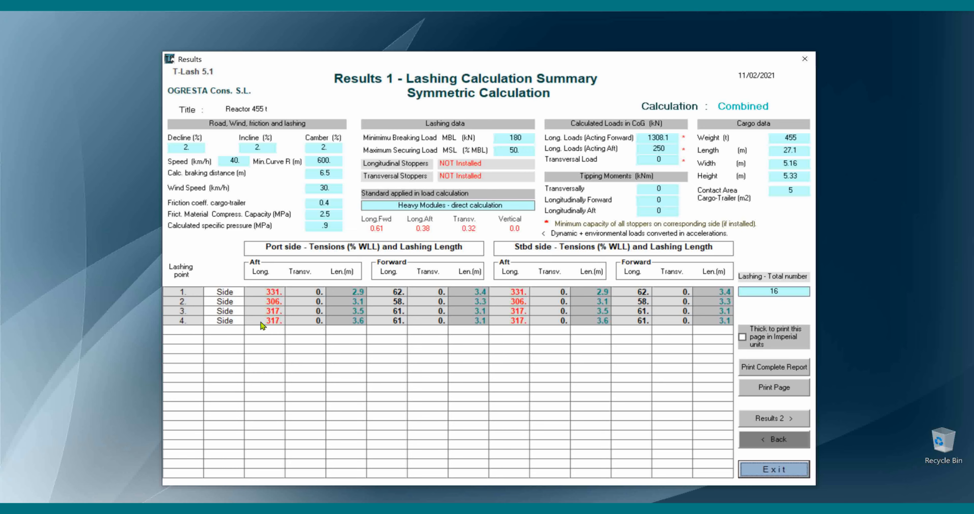
left_click(781, 439)
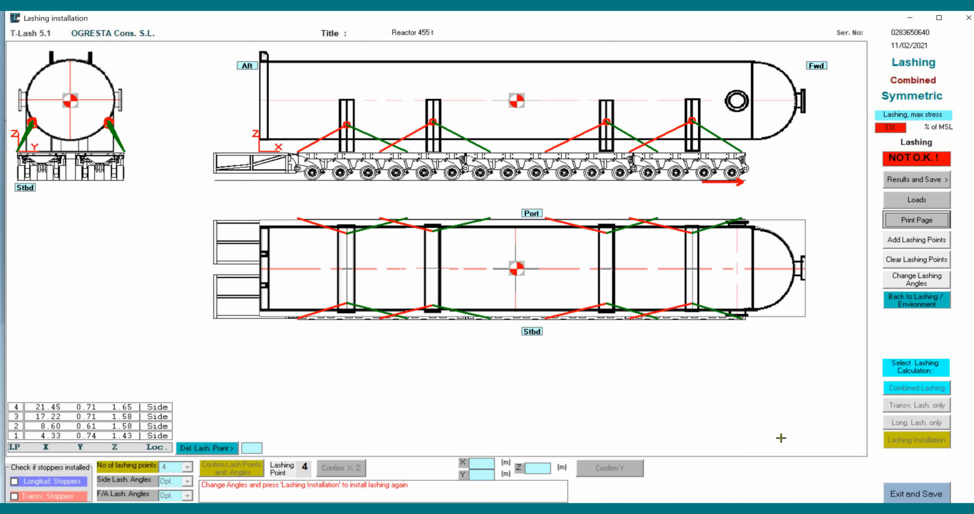
Set the minimum breaking load to 360 kN in the lashing environment and reinstall the lashing.
left_click(916, 304)
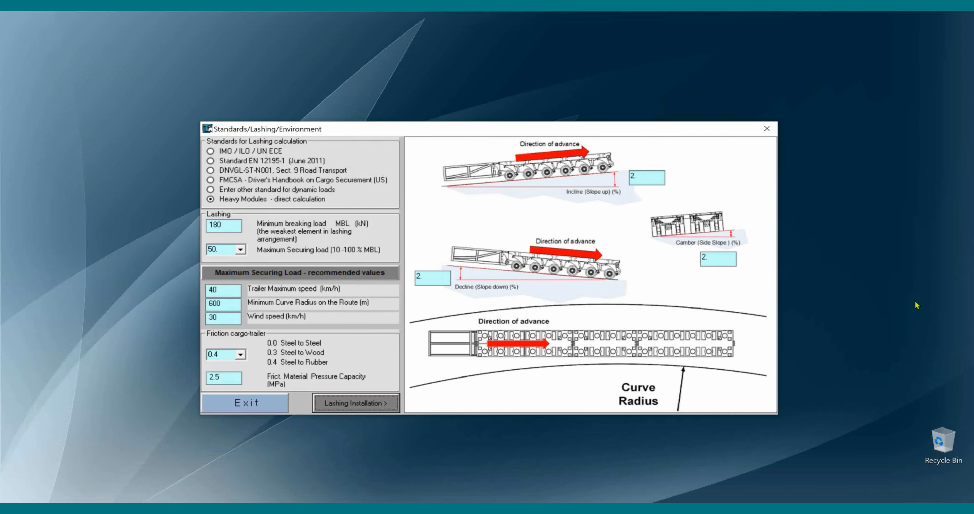
double_click(222, 226)
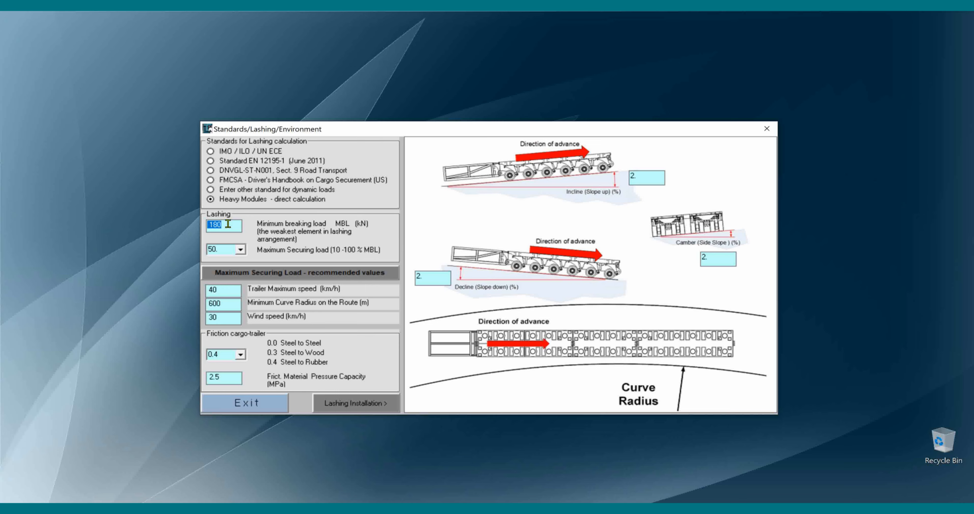
type("360")
left_click(358, 407)
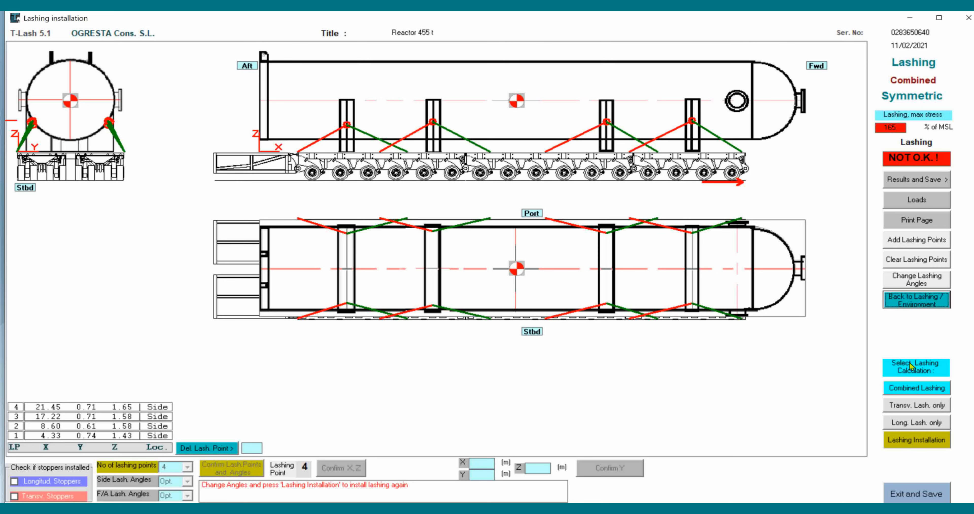
Add 2 additional lashing points and proceed with the calculation.
left_click(918, 240)
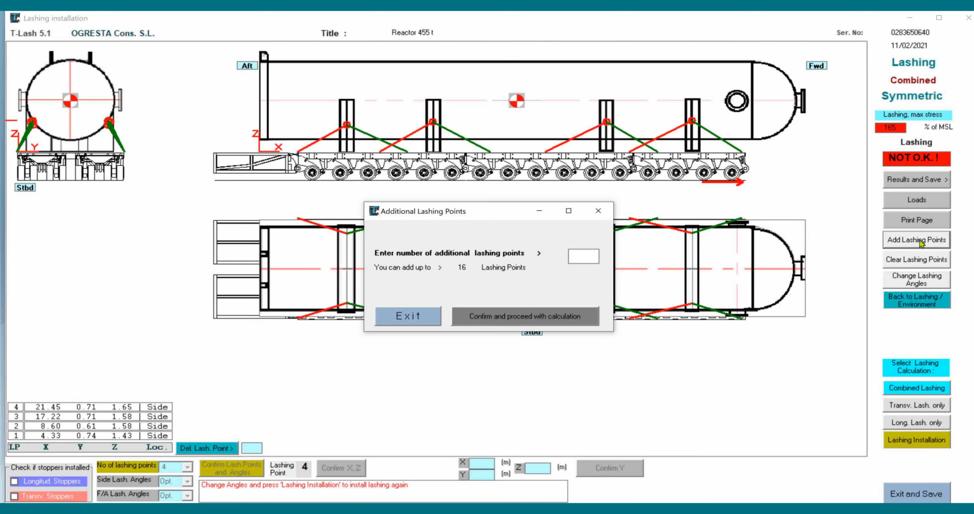
type("2")
left_click(509, 319)
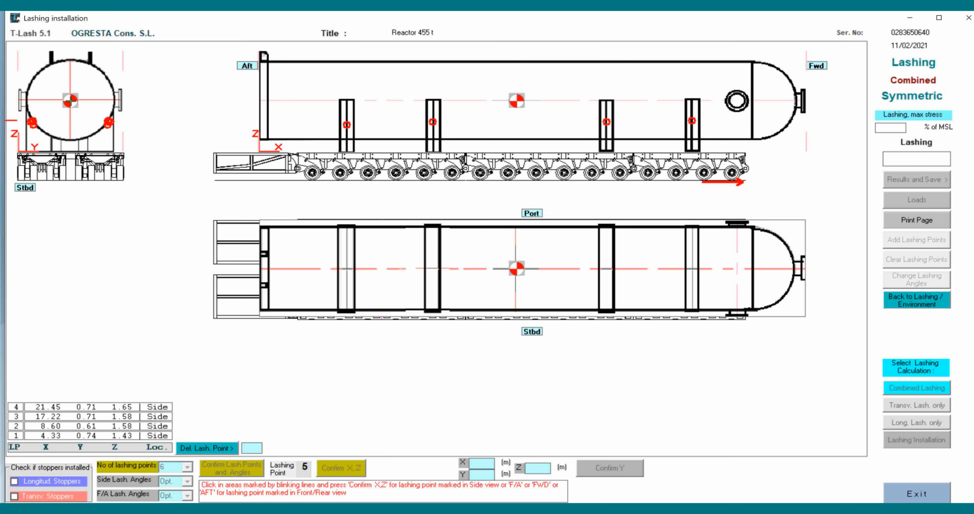
Define forward lashing point 5 on the front end, confirming X 26.82, Y 2.6 and Z 2.66.
left_click(75, 119)
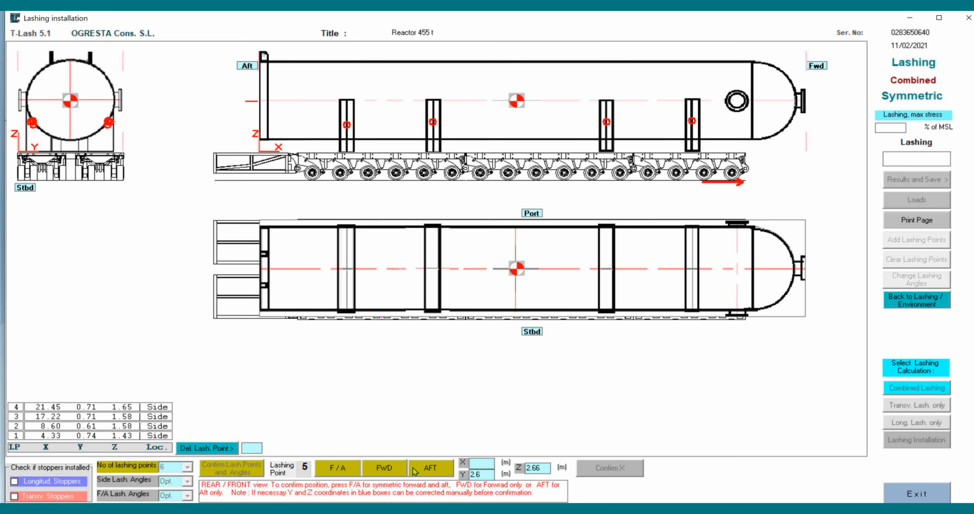
left_click(383, 468)
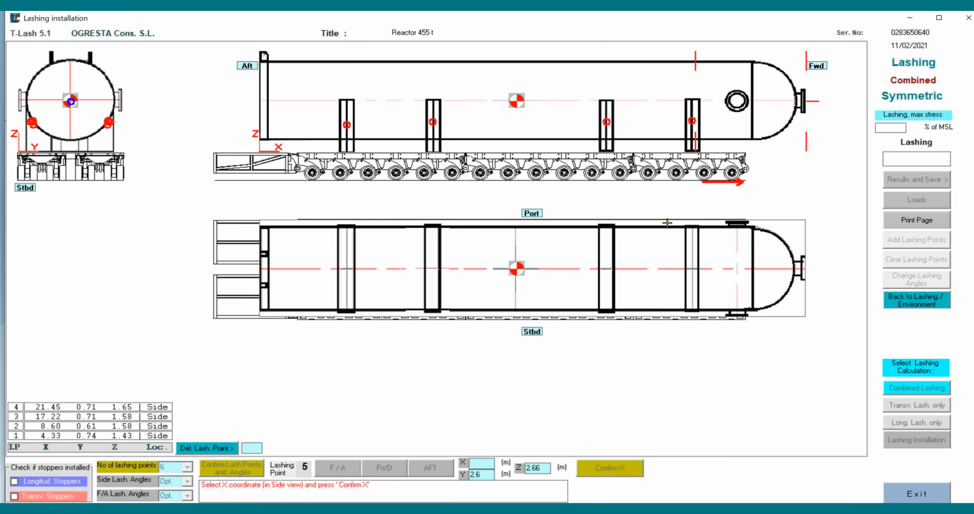
left_click(801, 99)
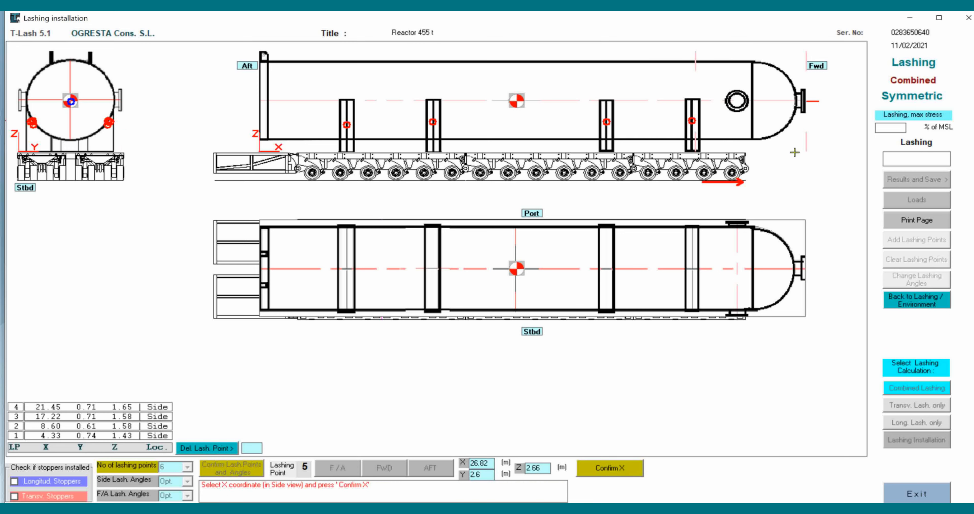
left_click(631, 467)
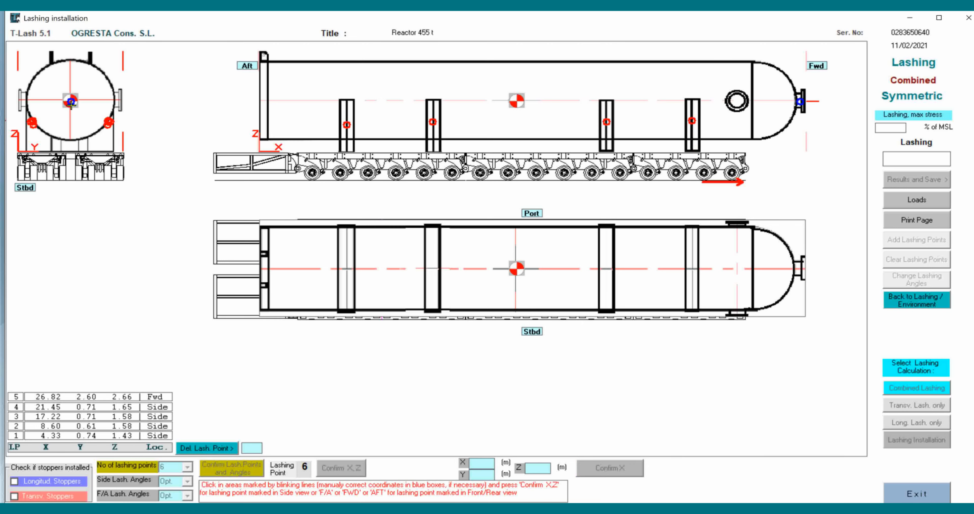
Define forward lashing point 6 at X 26.85, Y 2.64, Z 2.44, then install the lashing.
left_click(71, 102)
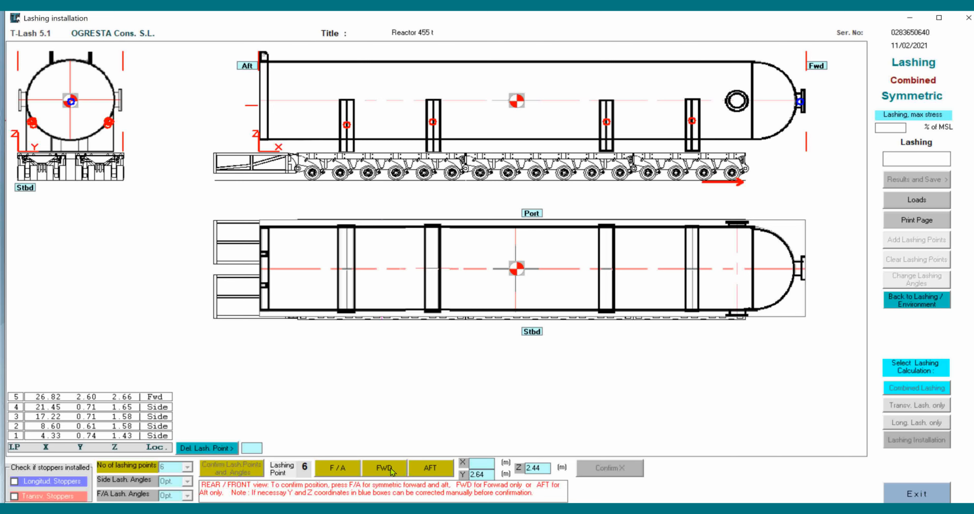
left_click(439, 469)
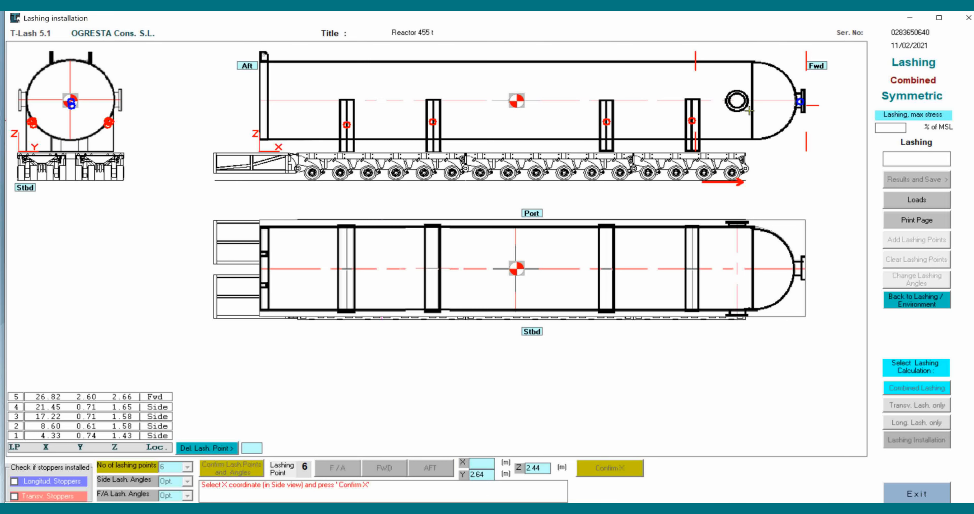
left_click(801, 105)
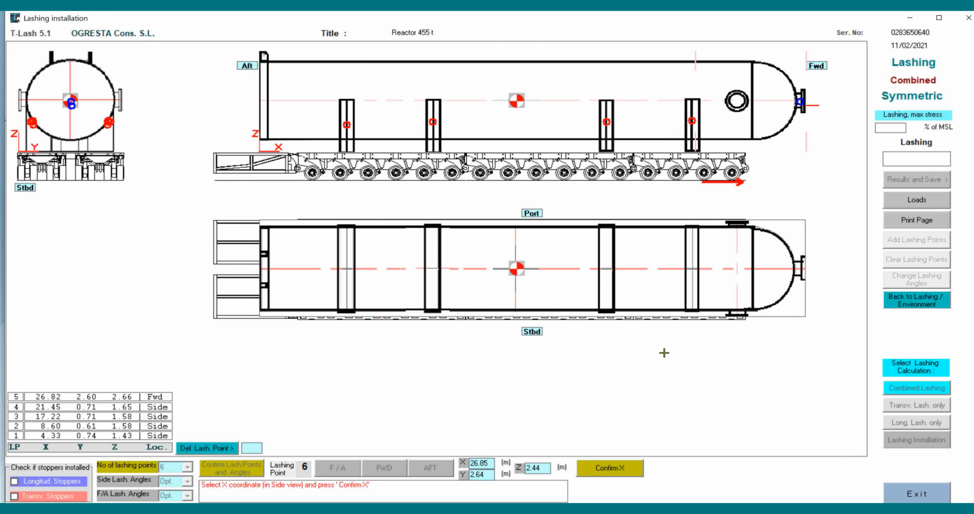
left_click(620, 468)
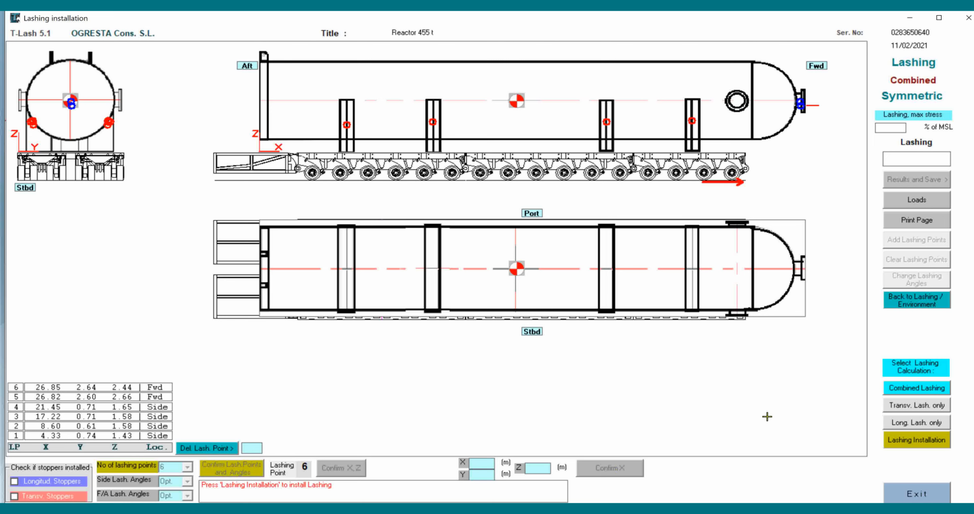
left_click(915, 441)
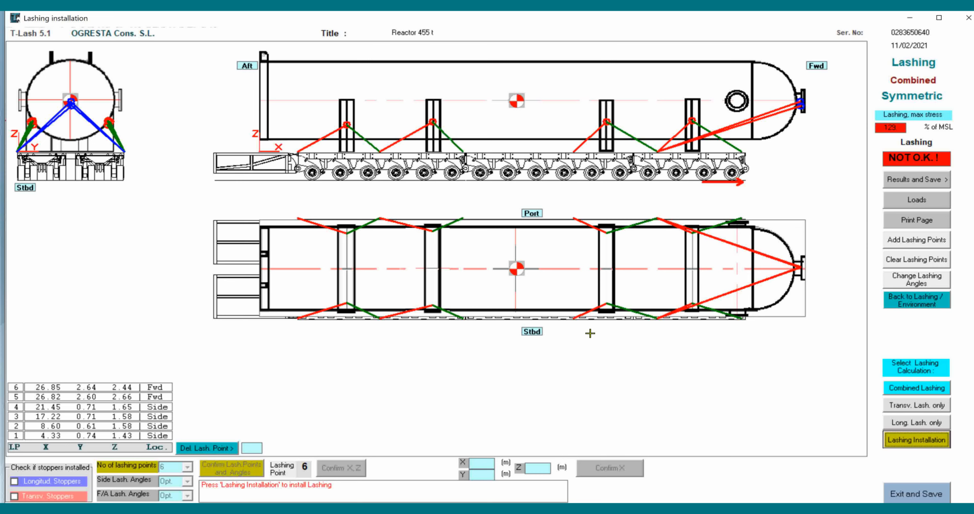
Set the trailer maximum speed to 30 km/h in the lashing environment and reinstall the lashing.
left_click(918, 302)
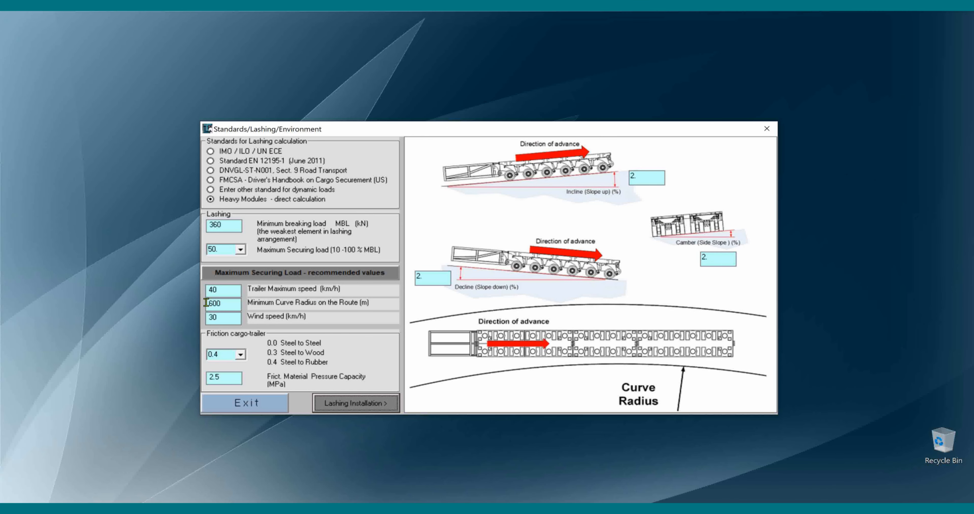
left_click_drag(208, 291, 212, 290)
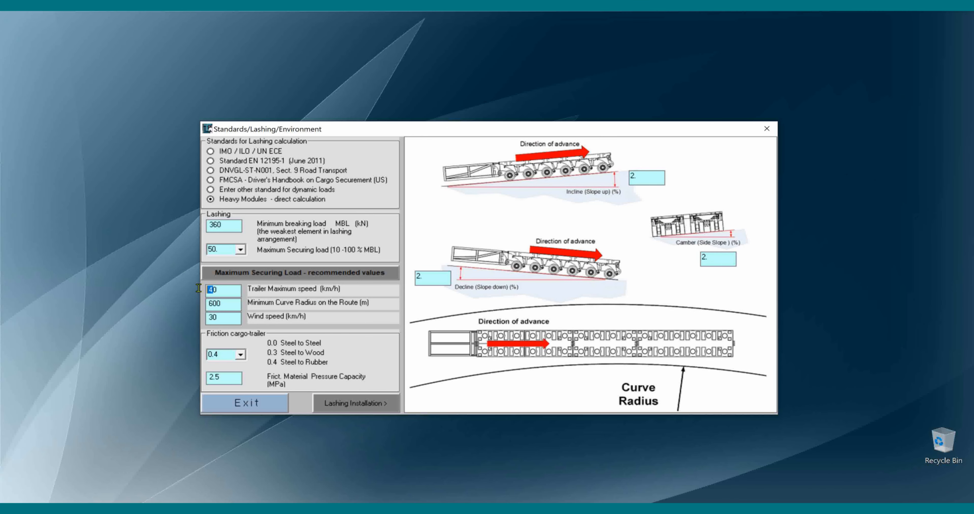
type("3")
left_click(357, 406)
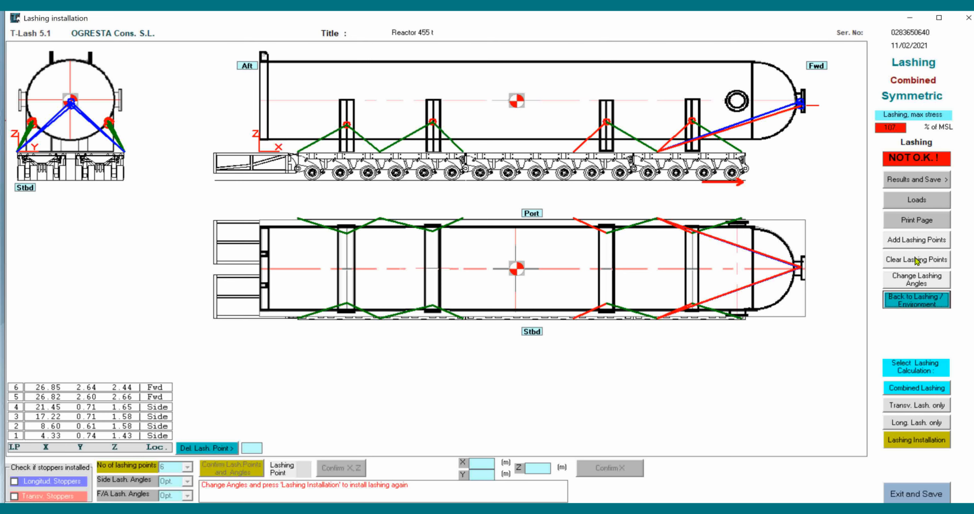
Add 1 additional lashing point and proceed with the calculation.
left_click(916, 240)
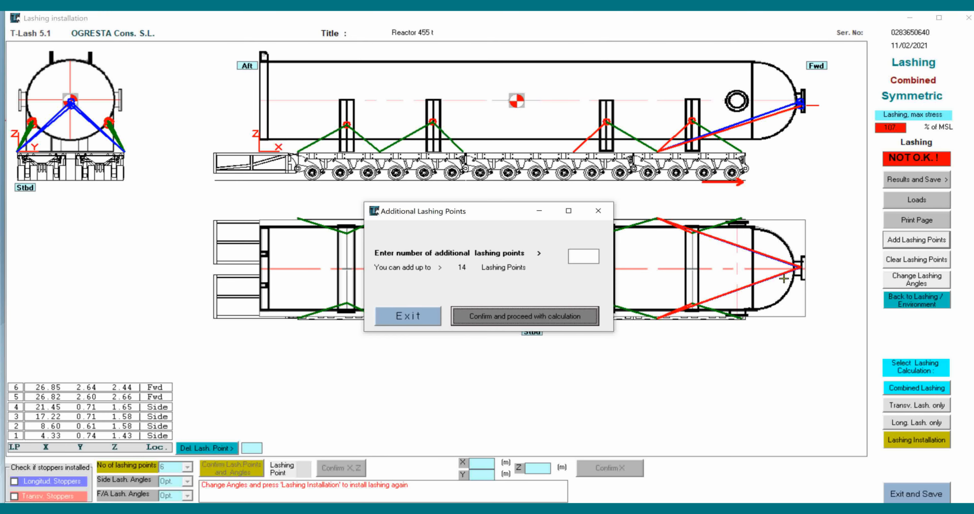
left_click(570, 256)
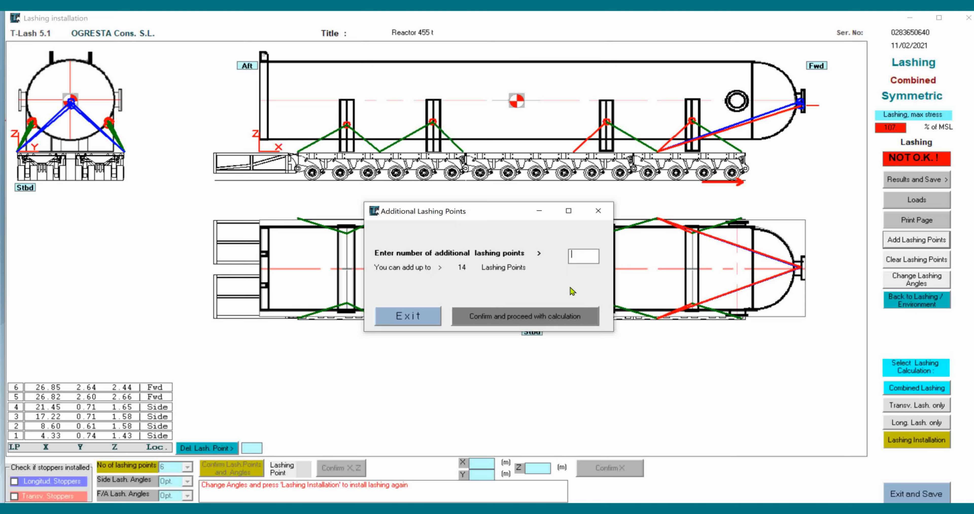
type("1")
left_click(511, 319)
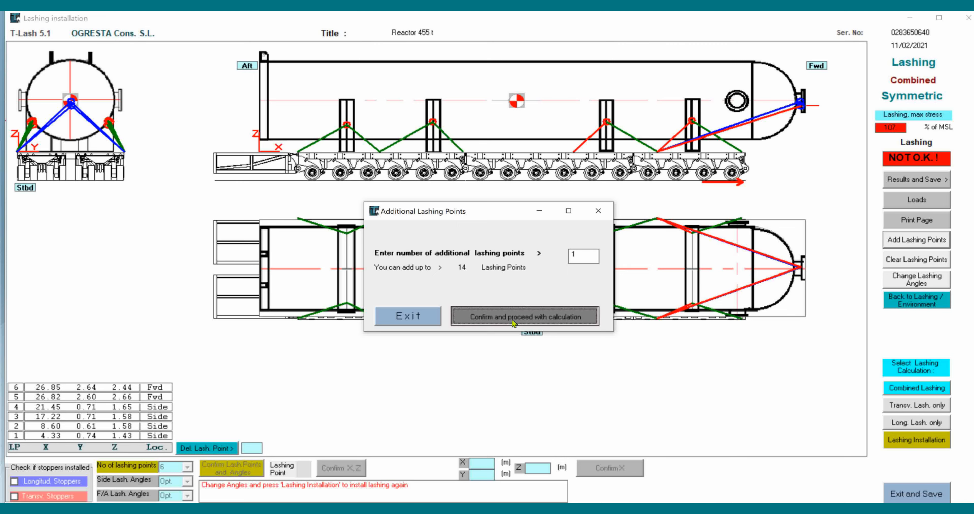
Define forward lashing point 7 at the front end, confirming X 26.91, Y 2.6 and Z 2.57.
left_click(70, 103)
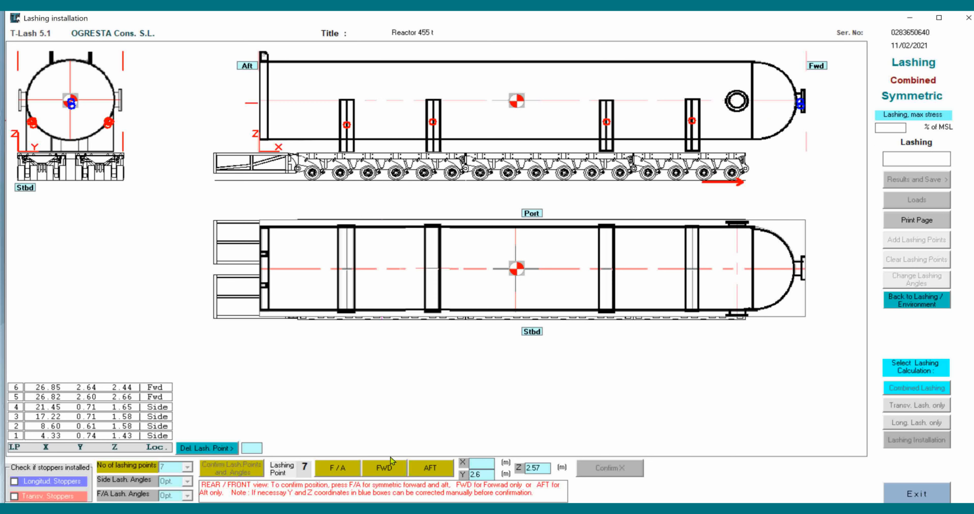
left_click(390, 471)
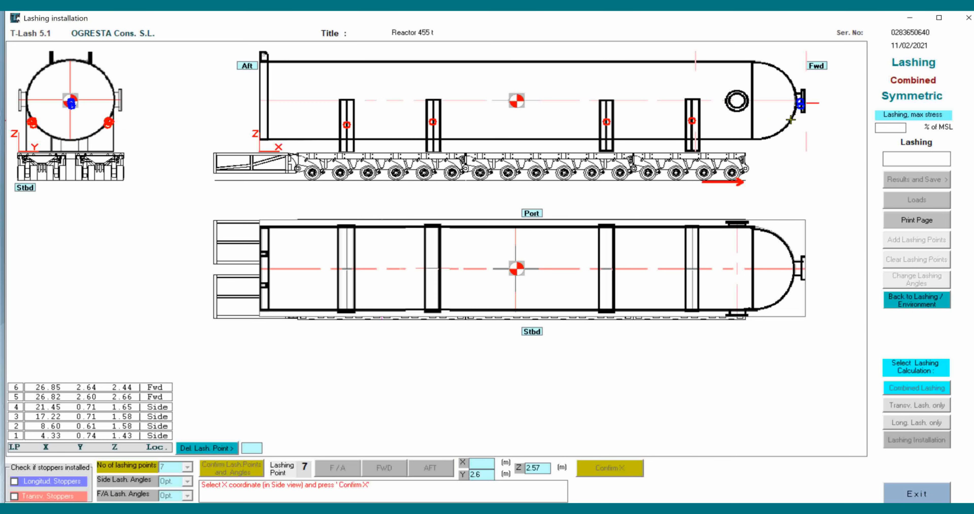
left_click(636, 468)
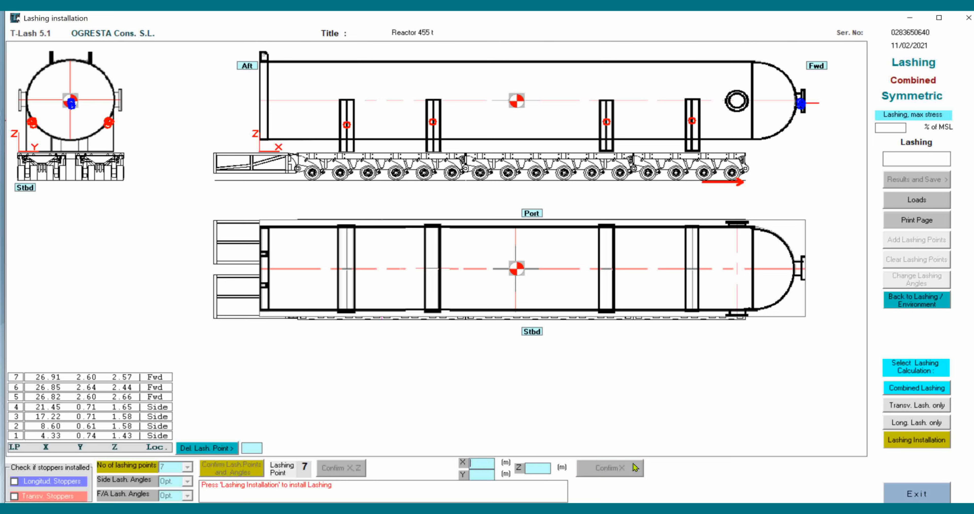
Install the lashing, review the lashing calculation results summary and open the second results page.
left_click(901, 441)
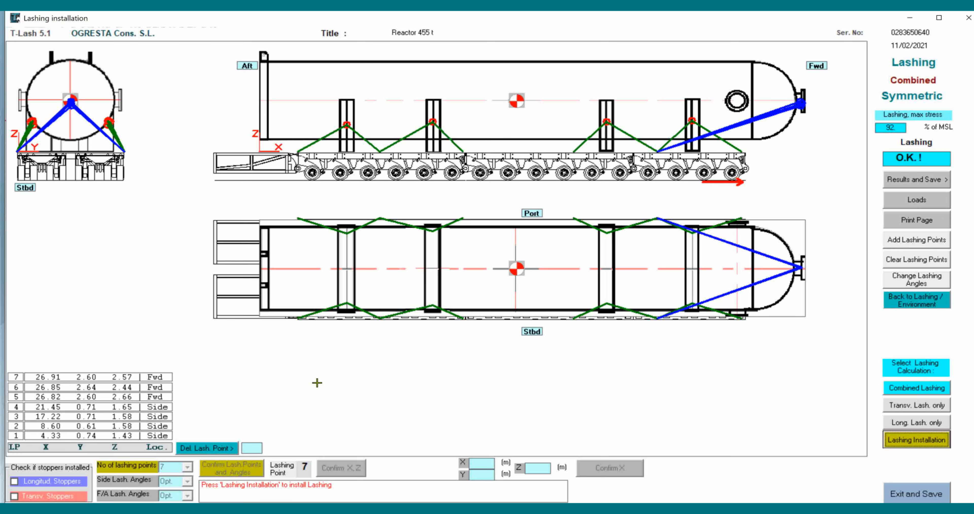
left_click(914, 181)
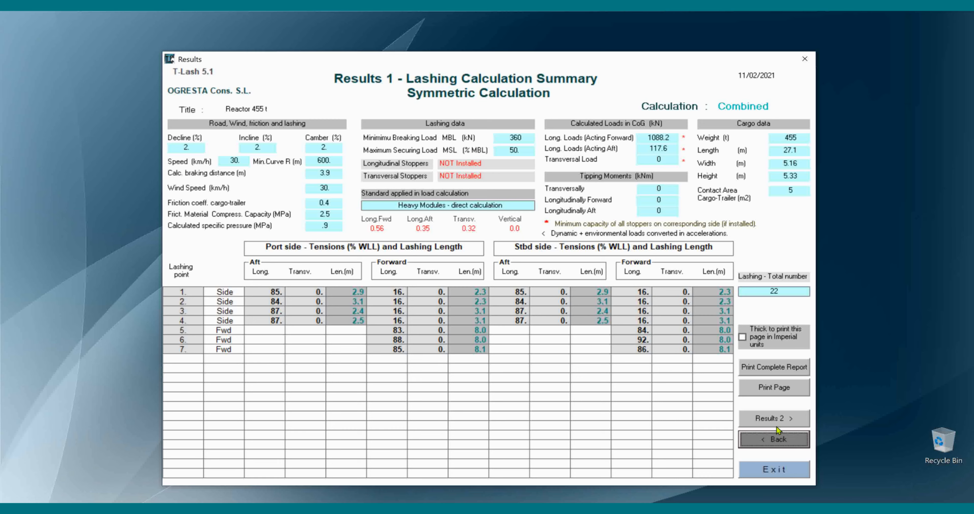
left_click(782, 419)
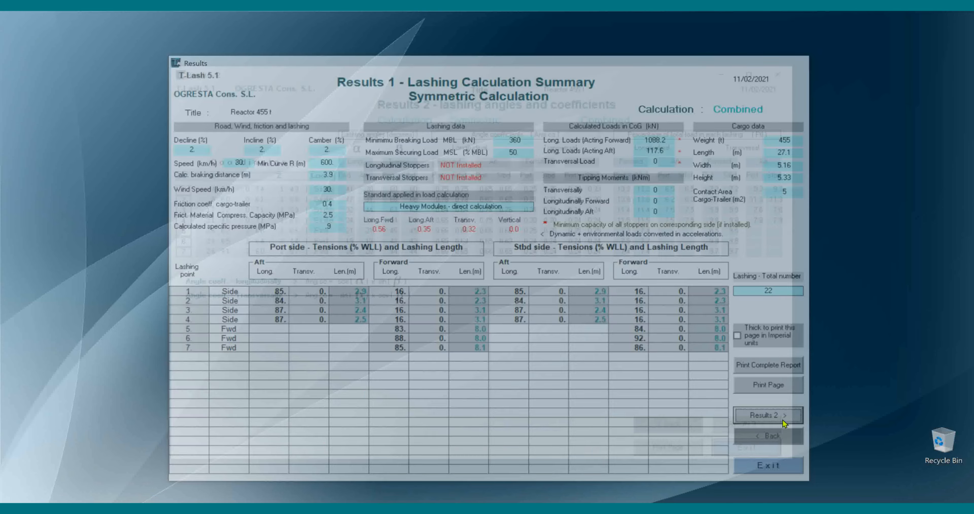